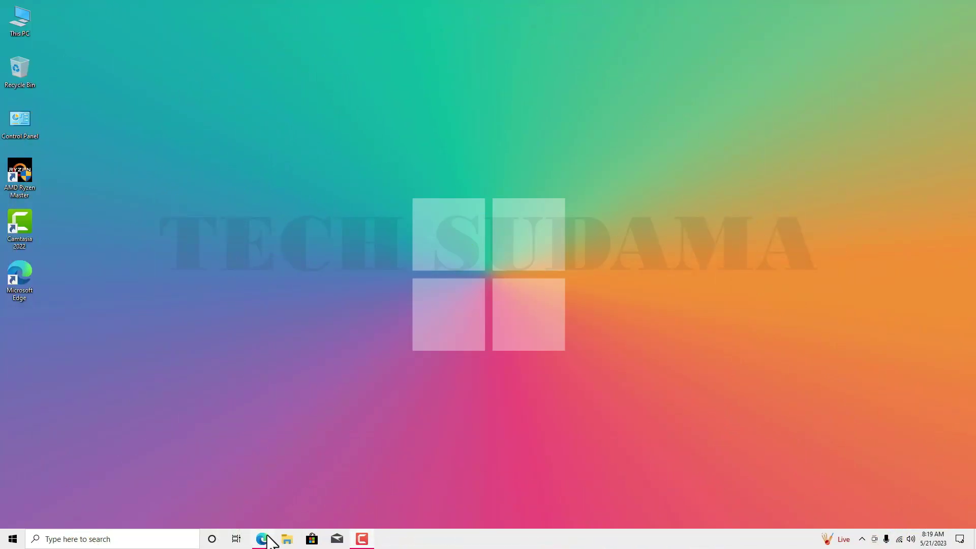
# Step: Download the Windows 10 x64 MindTheGapps RemovedAmazon zip from MustardChef/WSABuilds in Edge
pyautogui.click(263, 539)
pyautogui.click(242, 26)
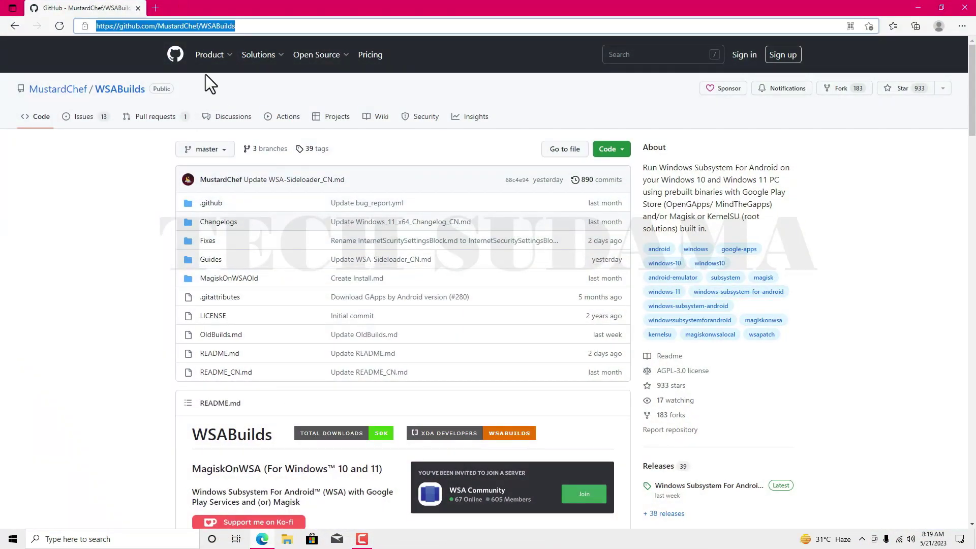
pyautogui.click(127, 201)
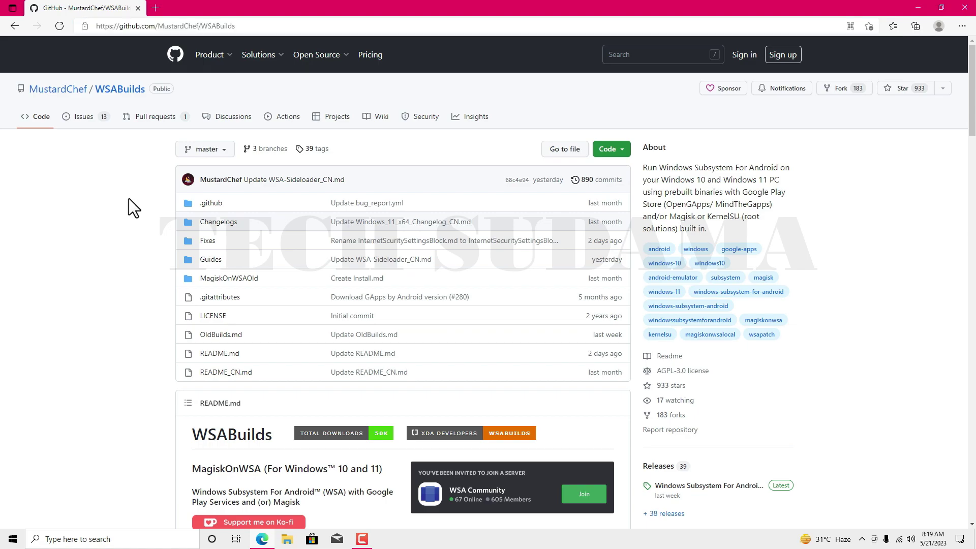
pyautogui.scroll(-10, 129, 198)
pyautogui.scroll(-5, 129, 199)
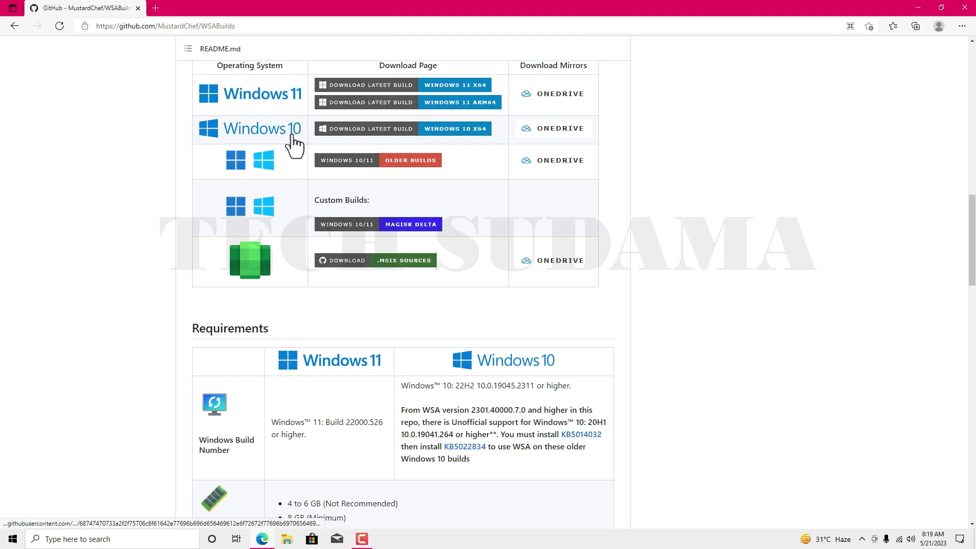
pyautogui.click(455, 137)
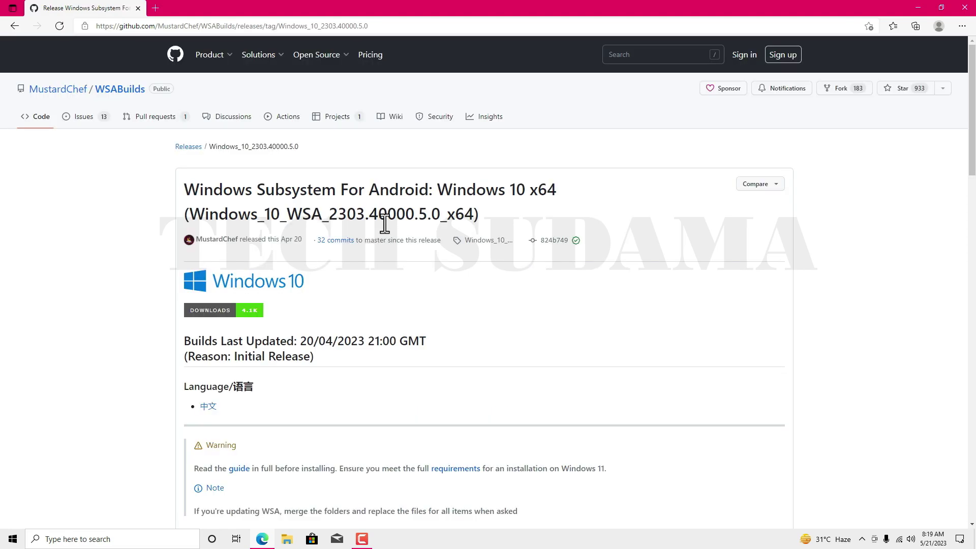
pyautogui.scroll(-10, 384, 222)
pyautogui.scroll(-10, 384, 222)
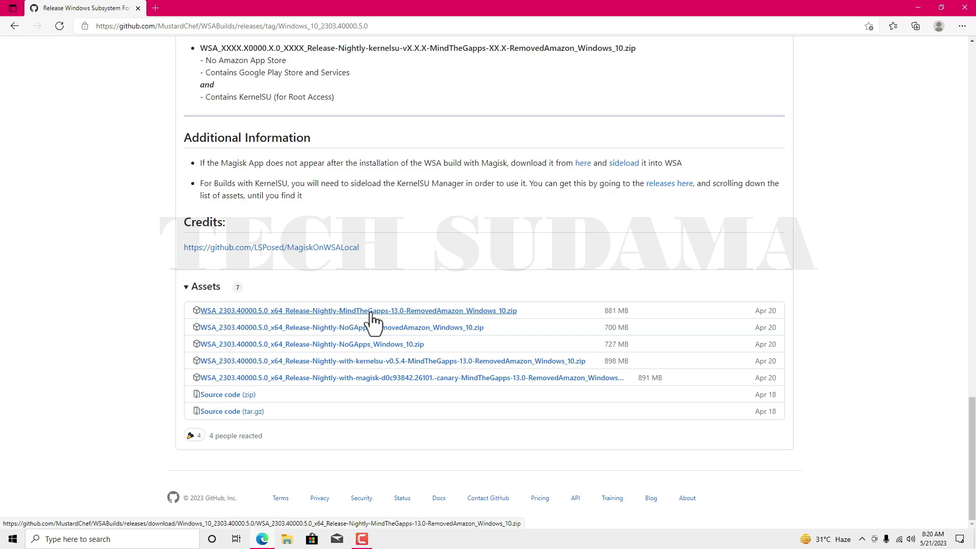
pyautogui.click(395, 313)
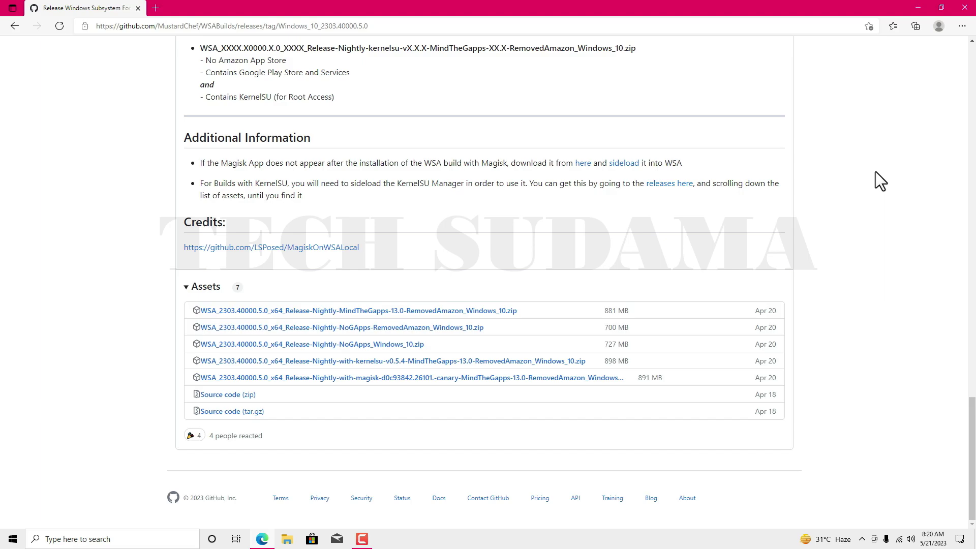
# Step: Close Edge and go to the Downloads folder under This PC
pyautogui.click(966, 10)
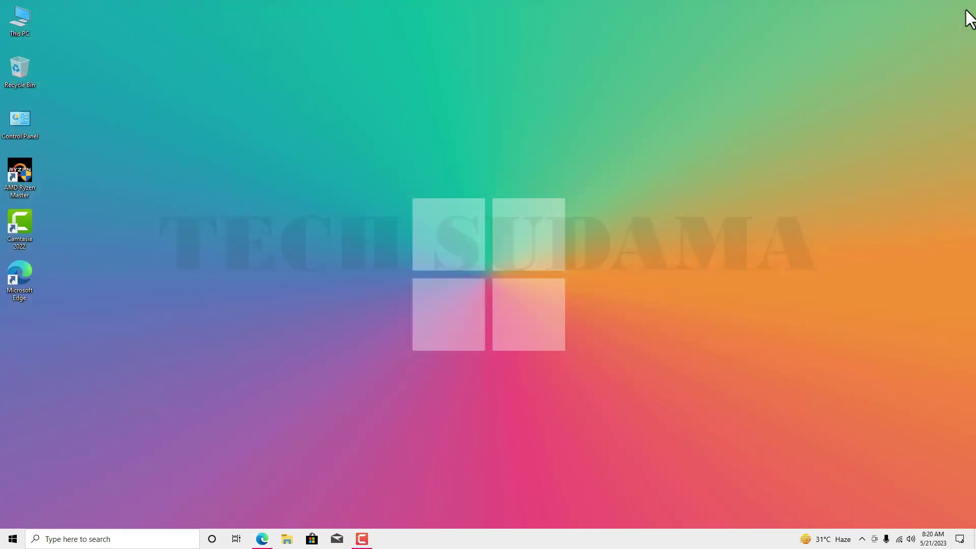
pyautogui.doubleClick(23, 20)
pyautogui.click(274, 135)
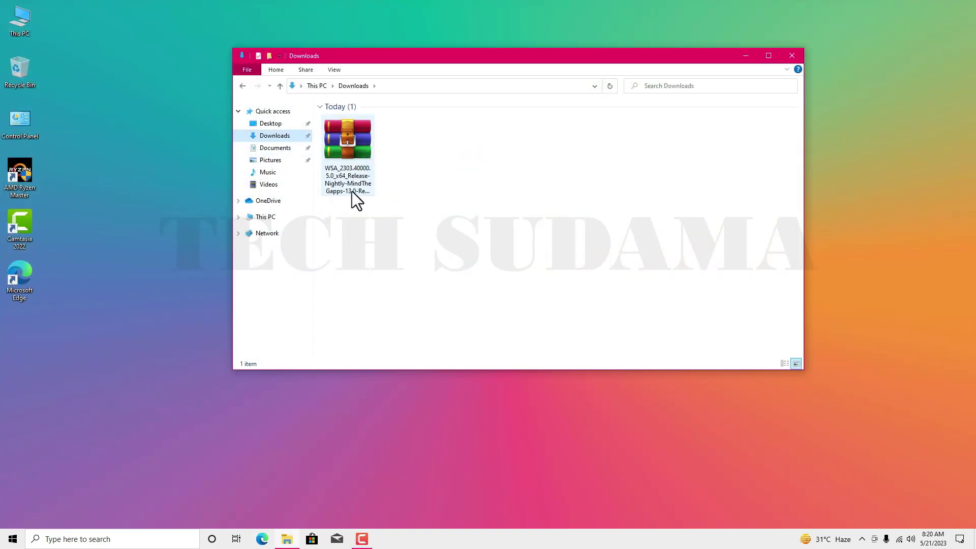
# Step: Extract the WSA MindTheGapps zip with WinRAR into a matching folder beside it
pyautogui.click(347, 150)
pyautogui.click(343, 142)
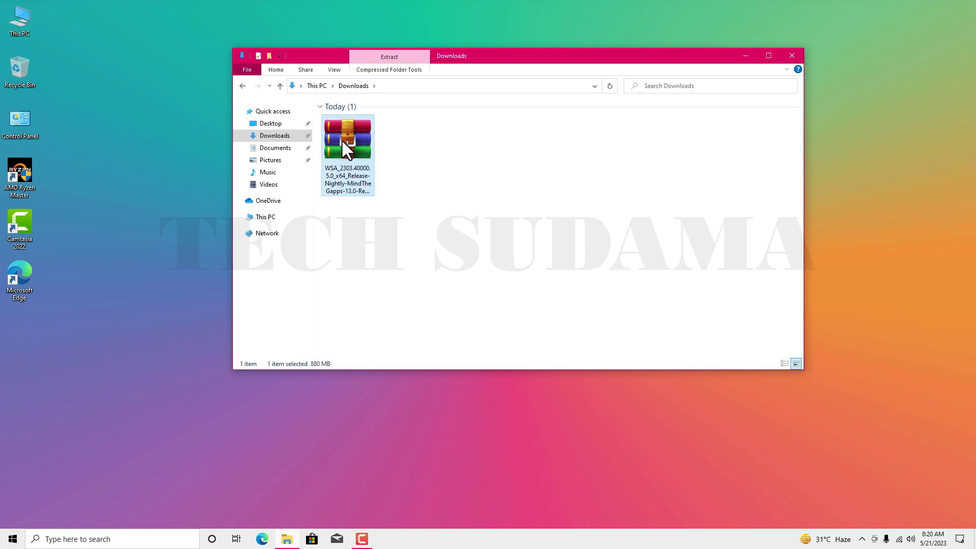
pyautogui.rightClick(340, 139)
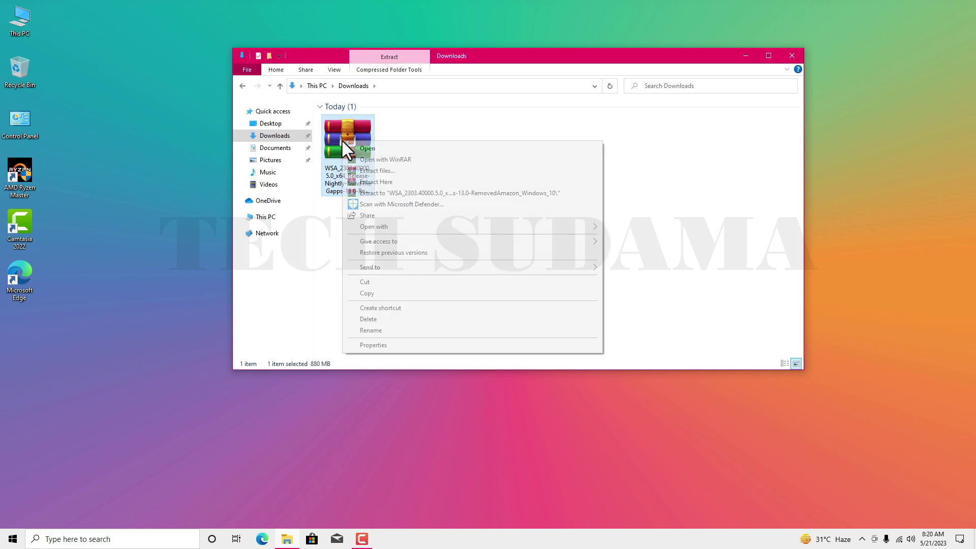
pyautogui.click(374, 172)
pyautogui.click(523, 382)
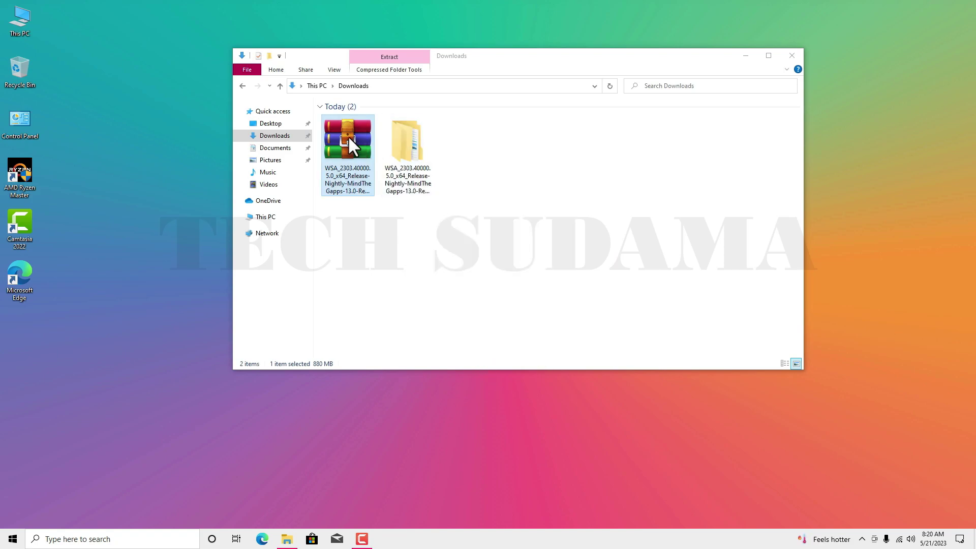
# Step: Copy the extracted WSA build folder to the root of the Win10 (C:) drive
pyautogui.click(409, 140)
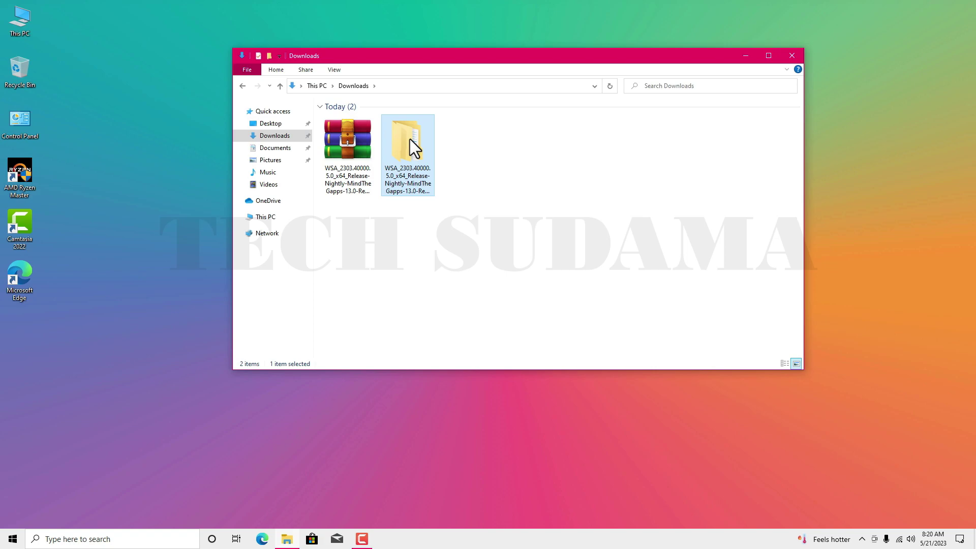
pyautogui.rightClick(410, 140)
pyautogui.click(441, 303)
pyautogui.click(265, 217)
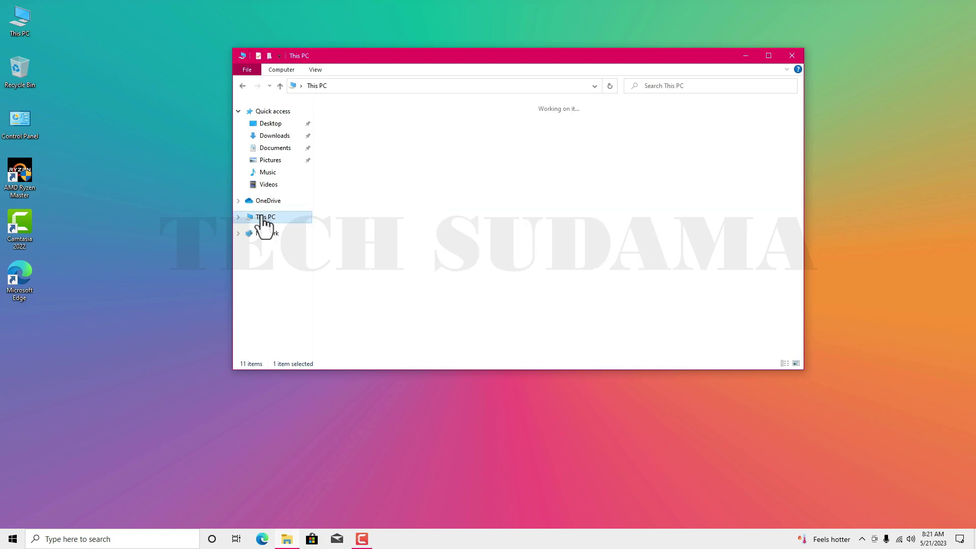
pyautogui.doubleClick(380, 229)
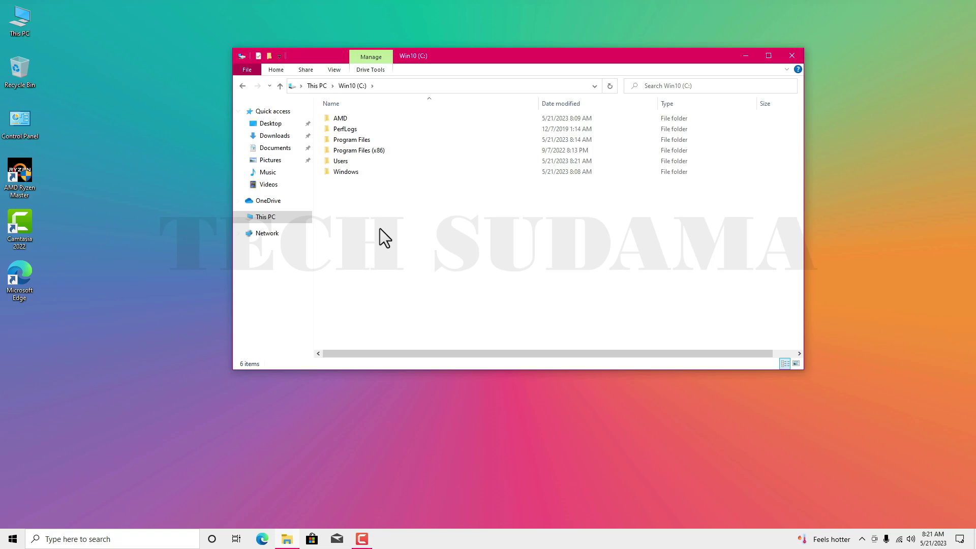
pyautogui.rightClick(343, 206)
pyautogui.click(367, 262)
# Step: Rename the pasted folder to 'WSA' and close the C: drive window
pyautogui.rightClick(351, 183)
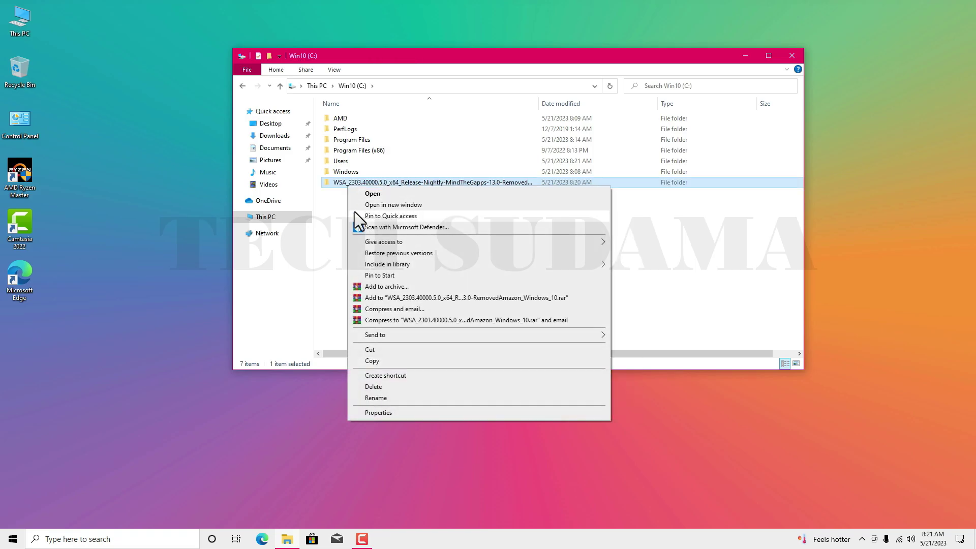
pyautogui.click(382, 390)
pyautogui.write('WSA')
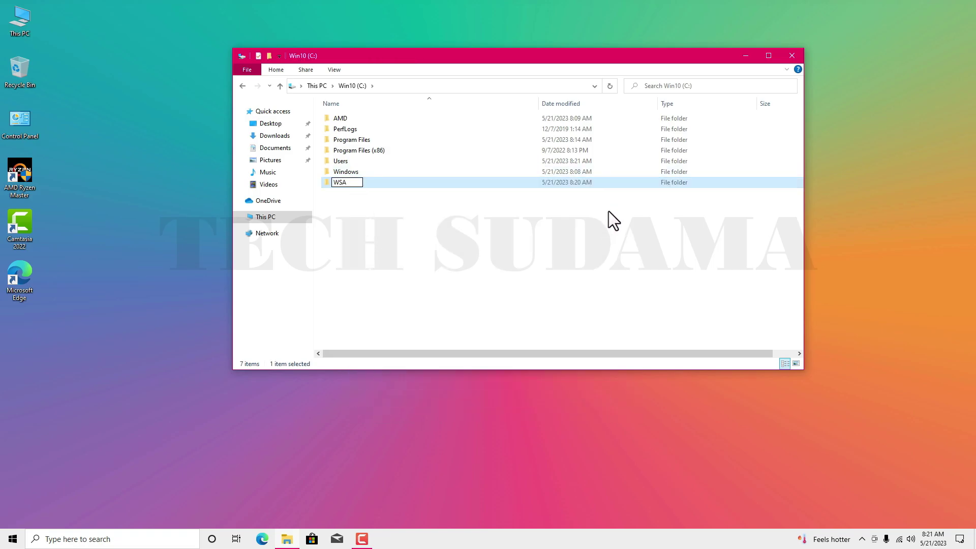
pyautogui.click(363, 227)
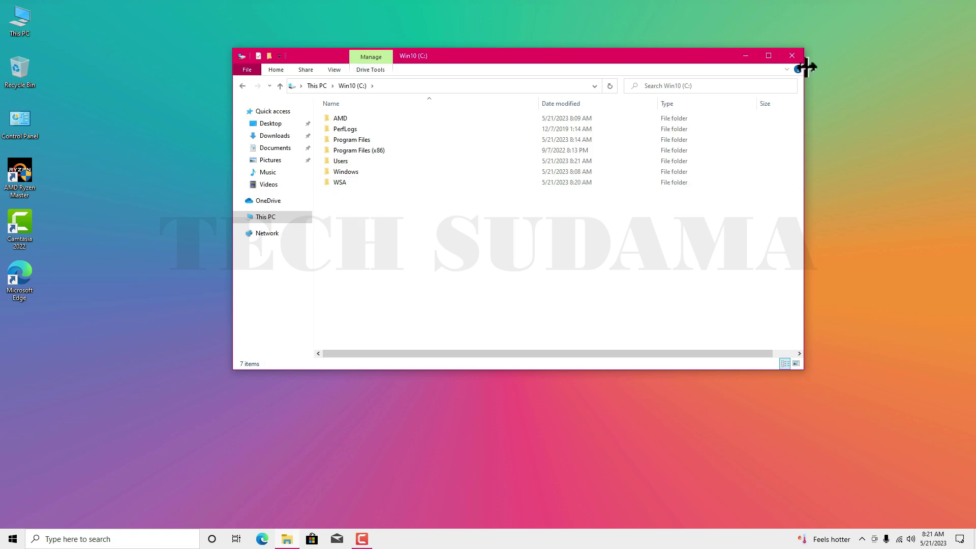
pyautogui.click(794, 56)
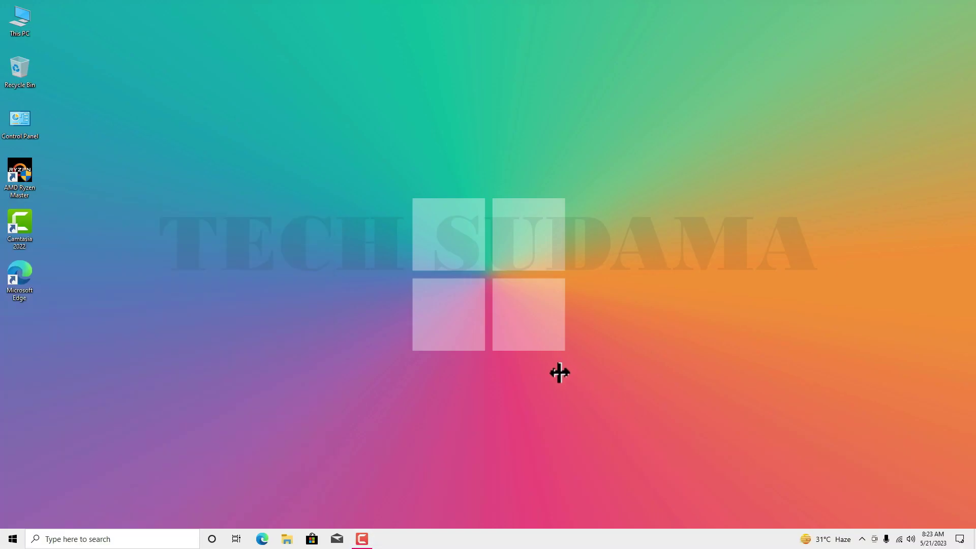
# Step: Enable Virtual Machine Platform in 'Turn Windows features on or off', then restart now
pyautogui.click(10, 540)
pyautogui.write('feat')
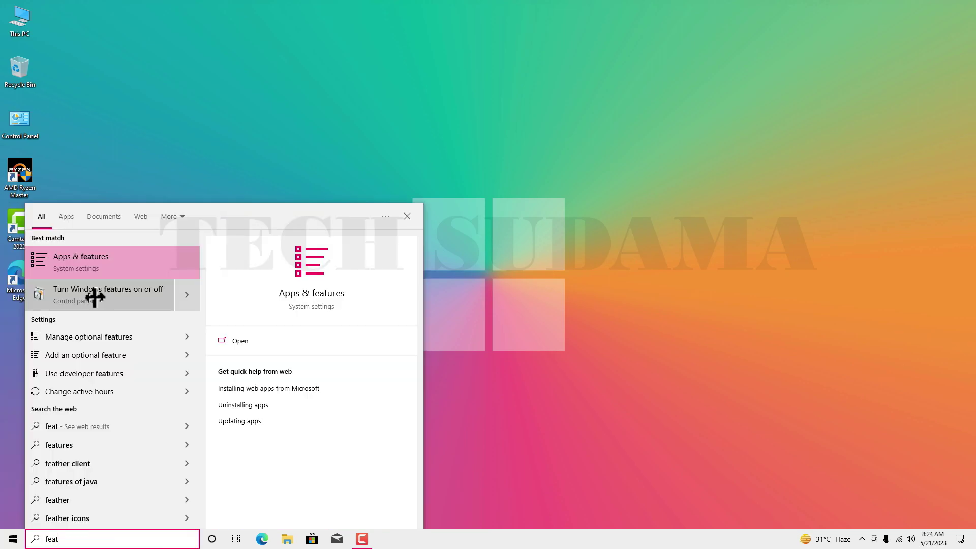
pyautogui.click(87, 295)
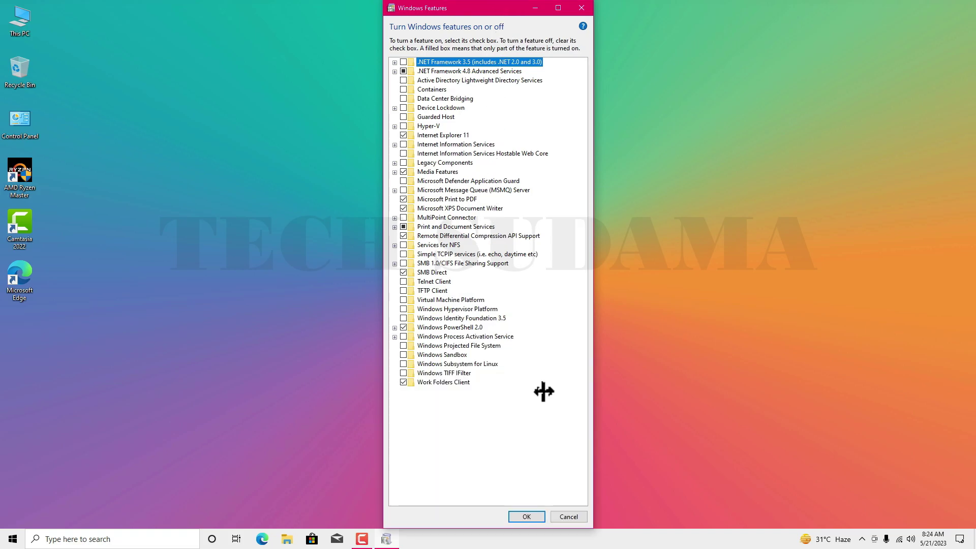
pyautogui.click(450, 300)
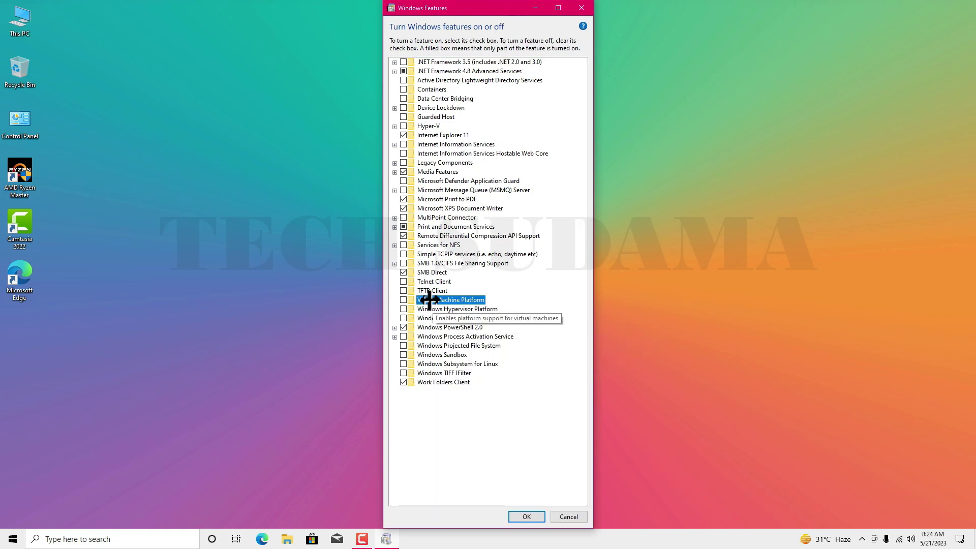
pyautogui.click(404, 299)
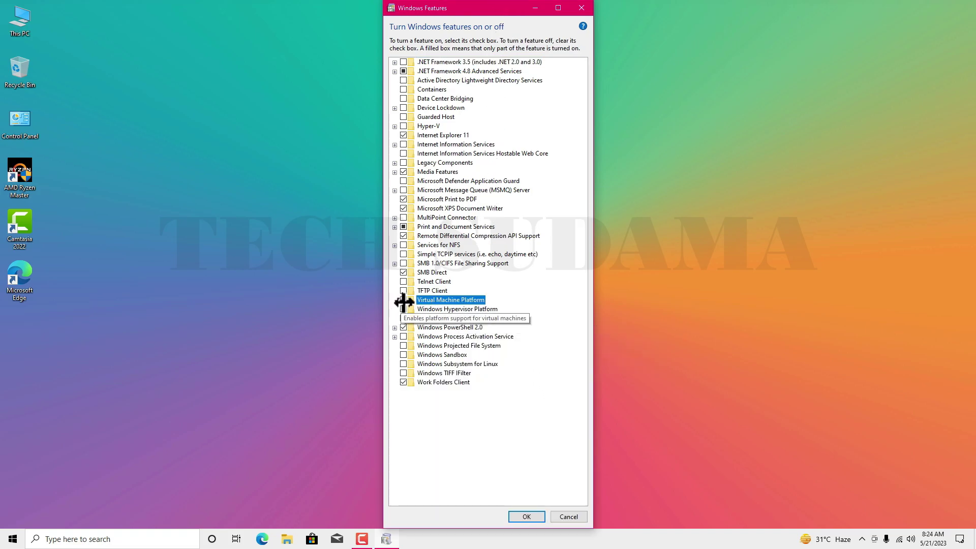
pyautogui.click(526, 517)
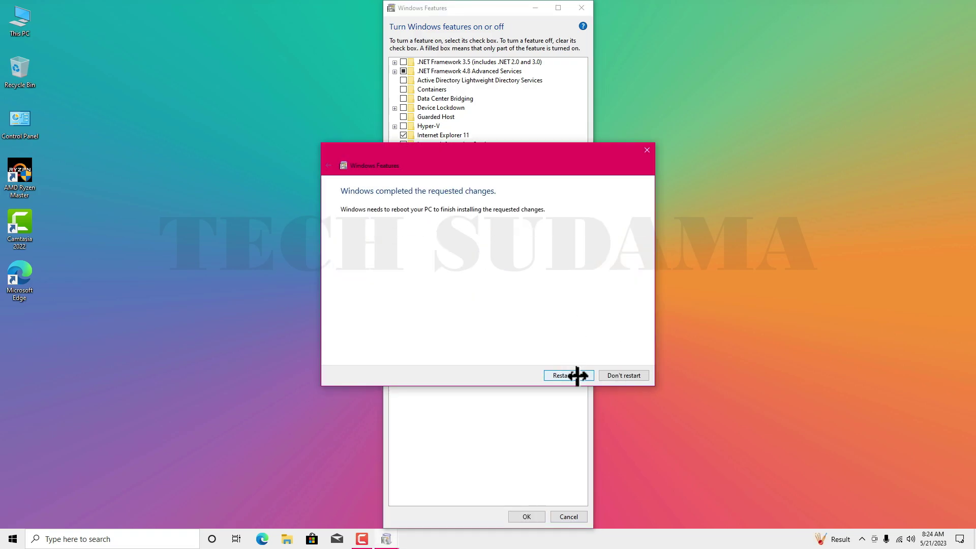
pyautogui.click(568, 375)
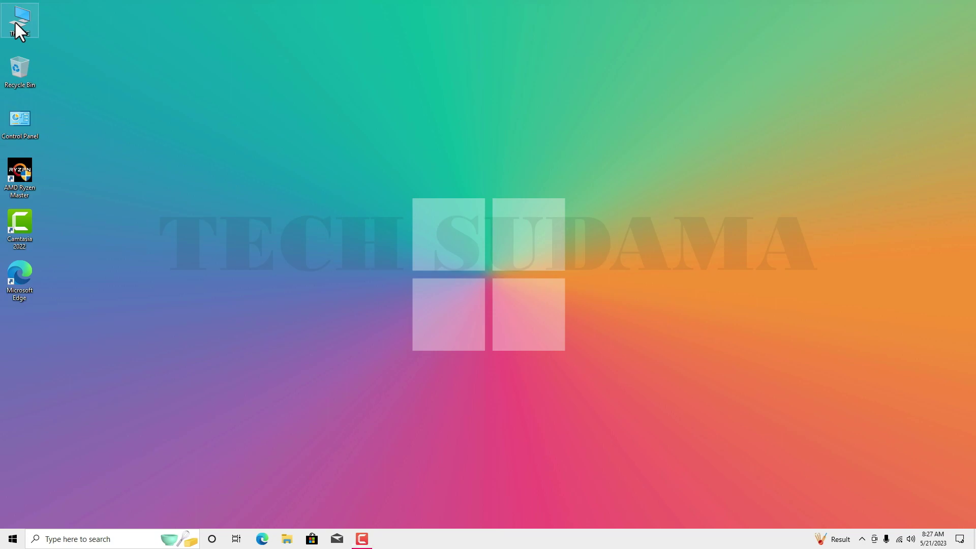
# Step: Run Run.bat from the C:\WSA\WSA_2303 folder to install the subsystem
pyautogui.doubleClick(19, 21)
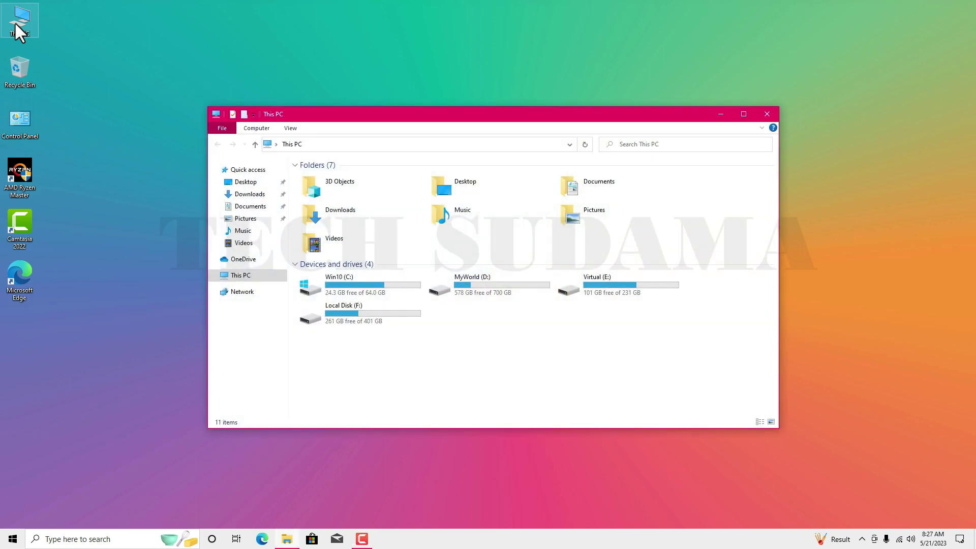
pyautogui.doubleClick(353, 288)
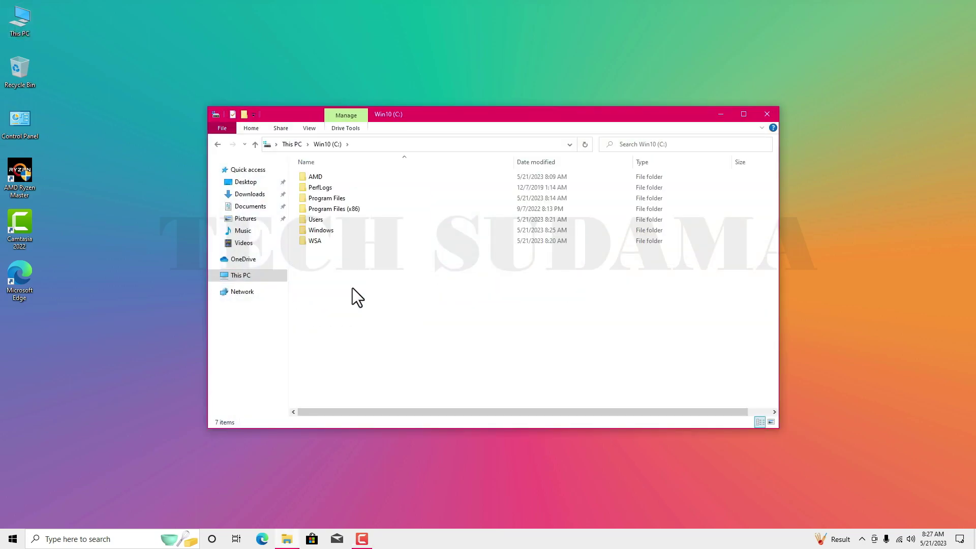
pyautogui.click(319, 243)
pyautogui.doubleClick(319, 243)
pyautogui.doubleClick(340, 177)
pyautogui.scroll(-5, 362, 285)
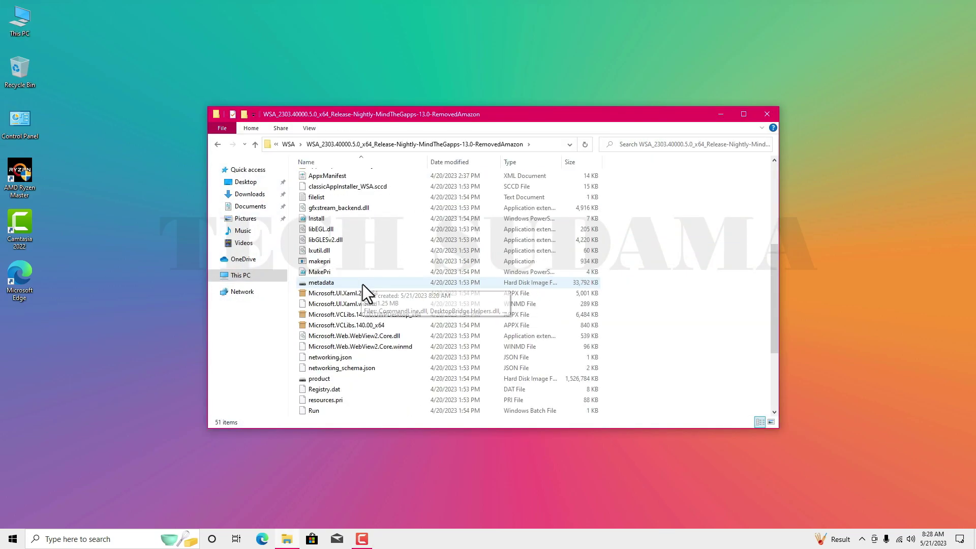
pyautogui.scroll(5, 362, 285)
pyautogui.moveTo(776, 200); pyautogui.dragTo(775, 374)
pyautogui.click(314, 293)
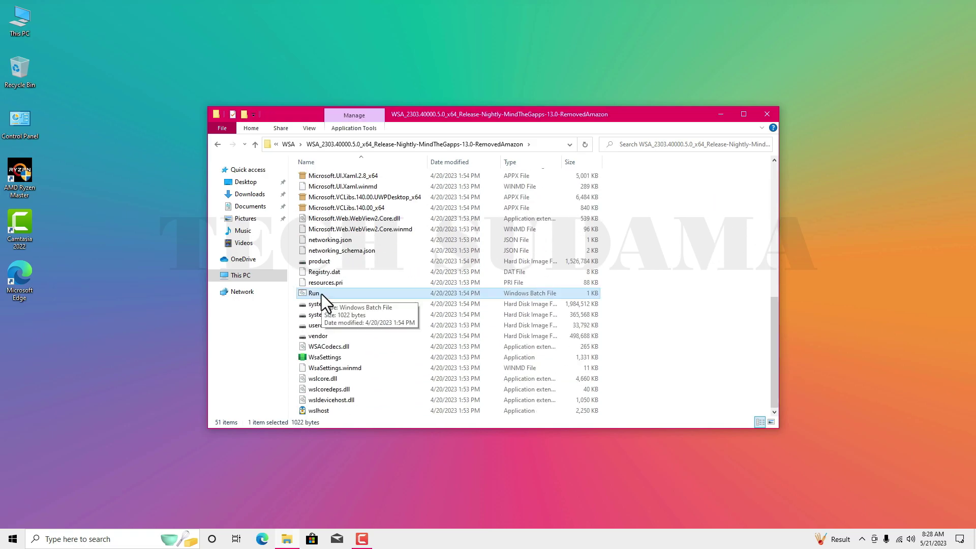
pyautogui.doubleClick(314, 292)
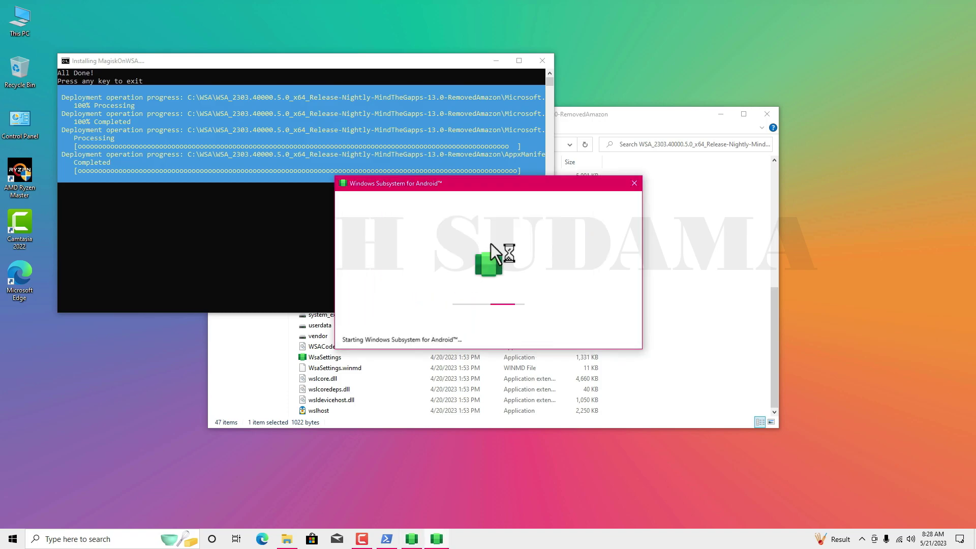
# Step: Dismiss the diagnostic data prompt and close the console after 'All Done!'
pyautogui.click(487, 321)
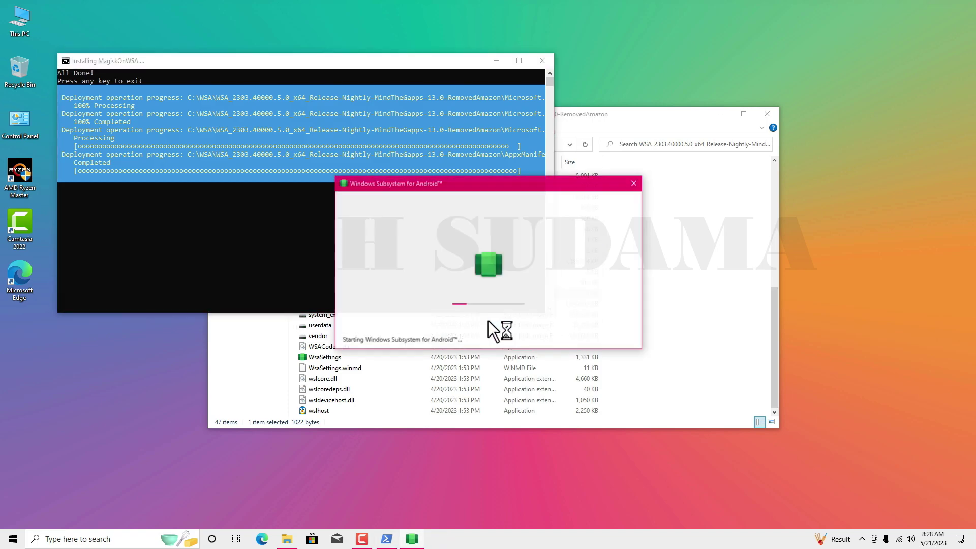
pyautogui.press('Return')
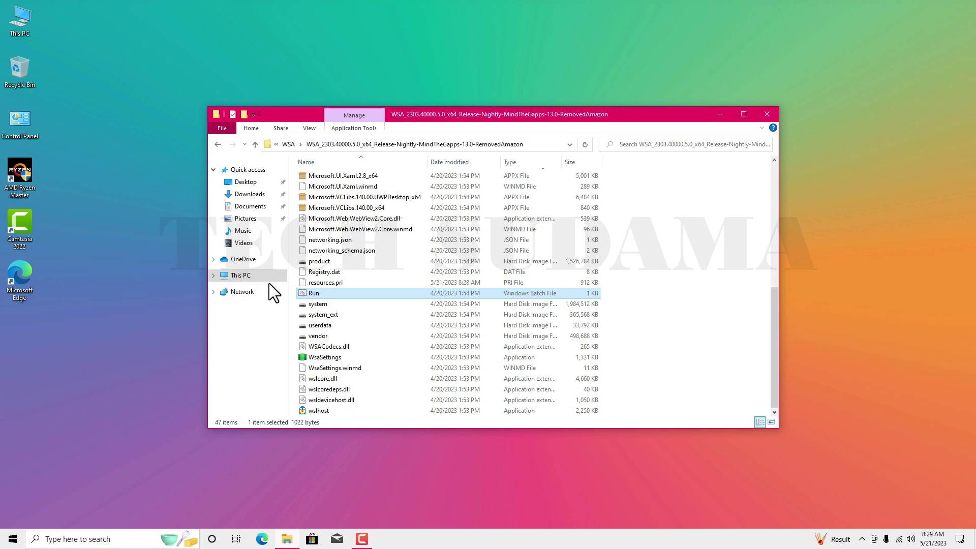
# Step: Open WSA Settings from Start and view Compatibility, About, then System showing version 2303.40000.5.0
pyautogui.press('super')
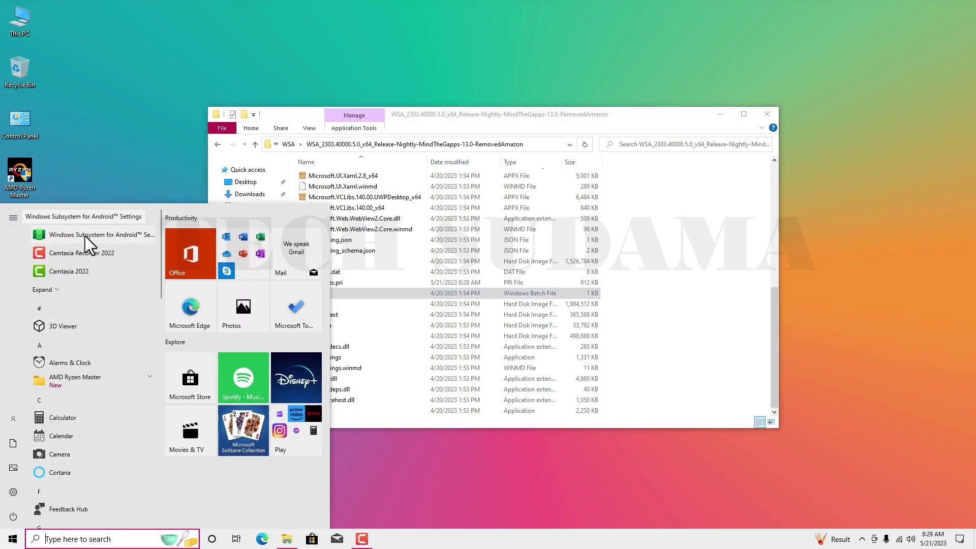
pyautogui.click(87, 236)
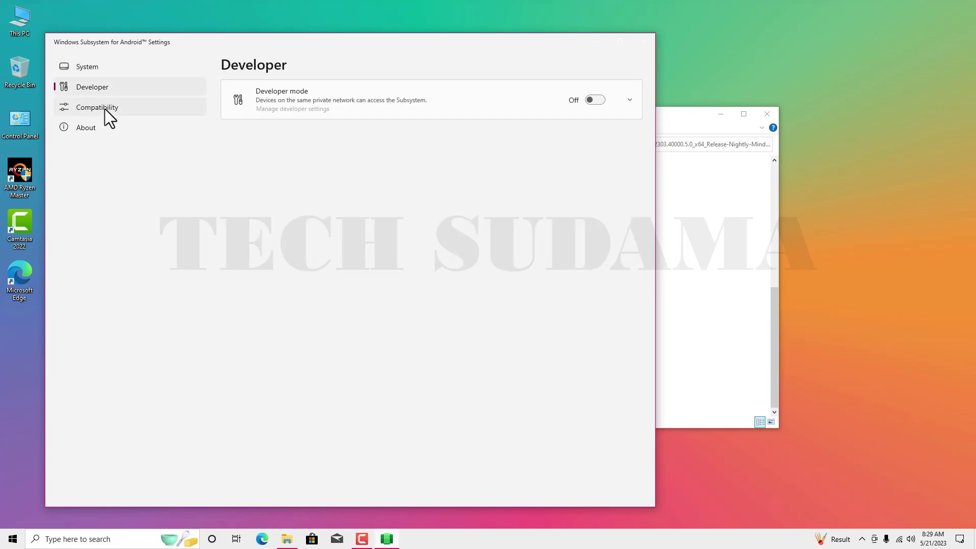
pyautogui.click(105, 109)
pyautogui.click(89, 130)
pyautogui.click(83, 67)
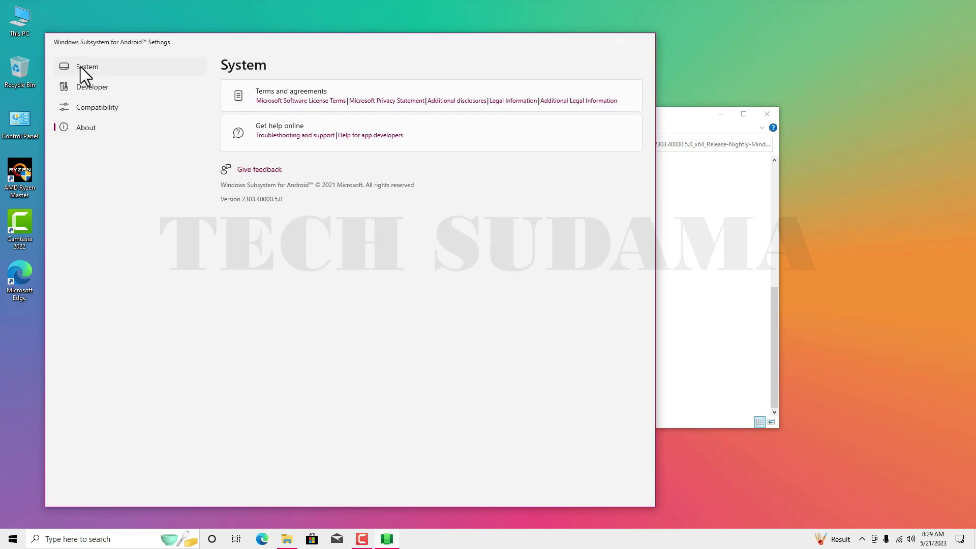